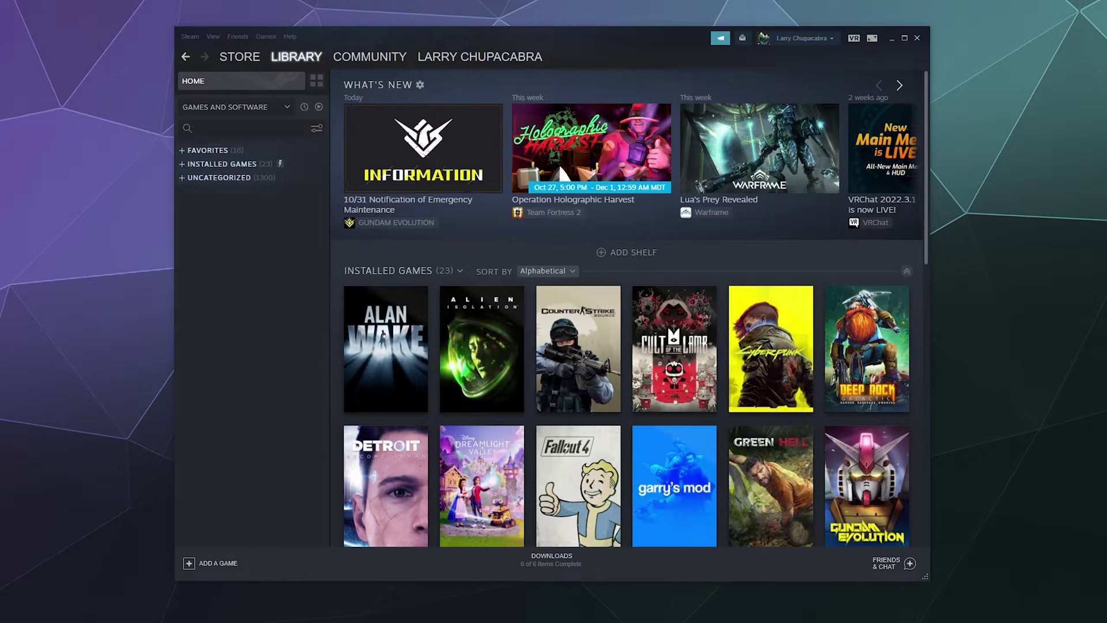
Open the Friends & Chat window over the library, after briefly opening and closing the Steam menu
{"action": "left_click", "coordinate": [193, 37]}
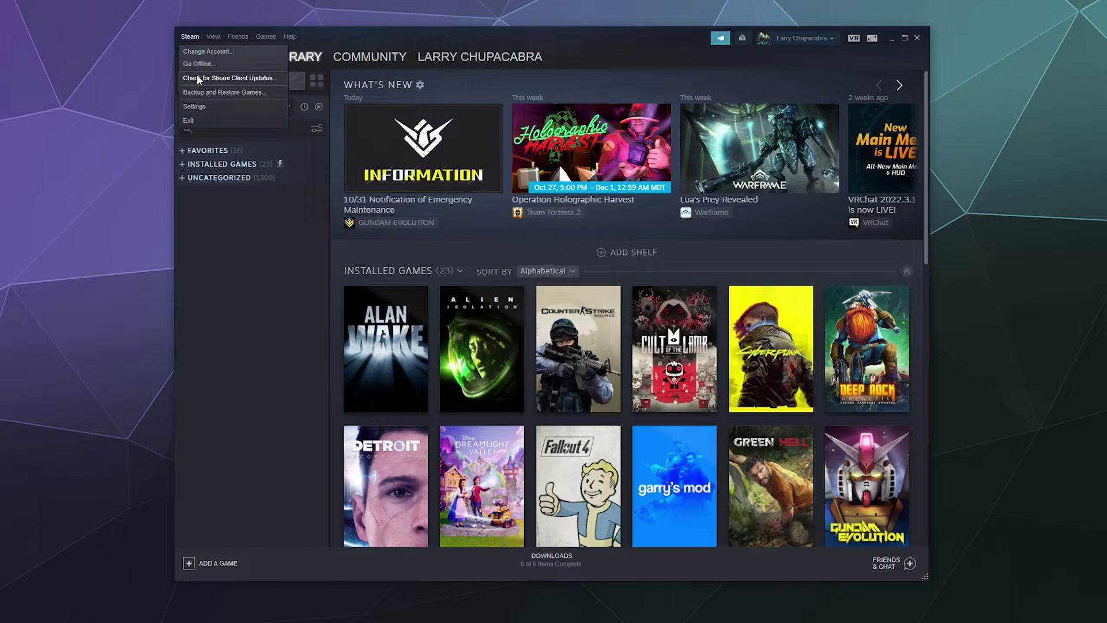
{"action": "left_click", "coordinate": [196, 106]}
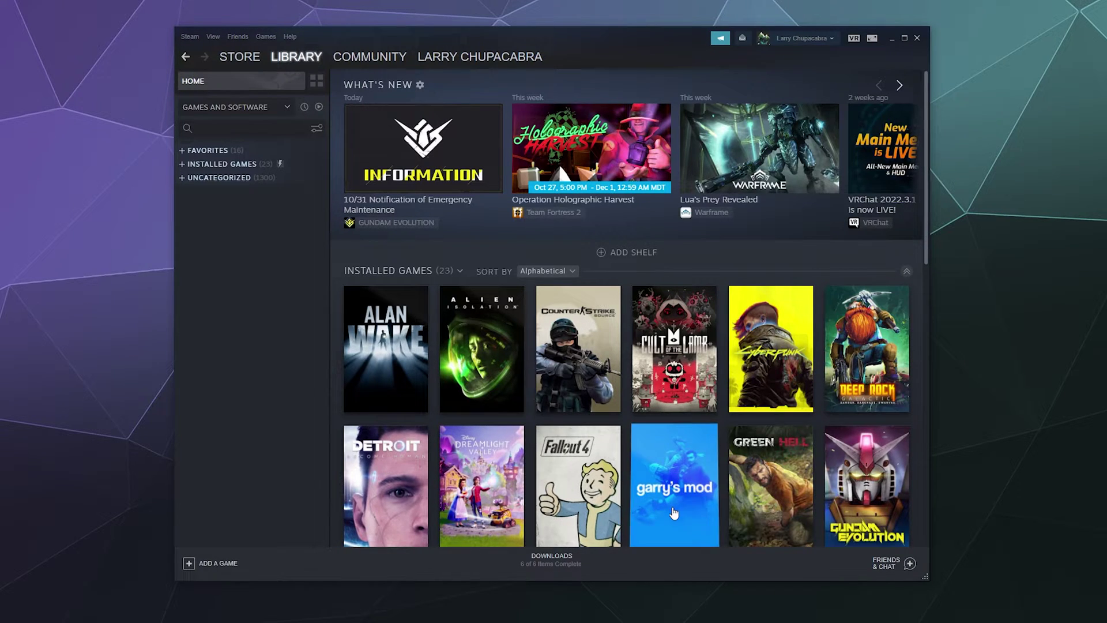
{"action": "left_click", "coordinate": [885, 563]}
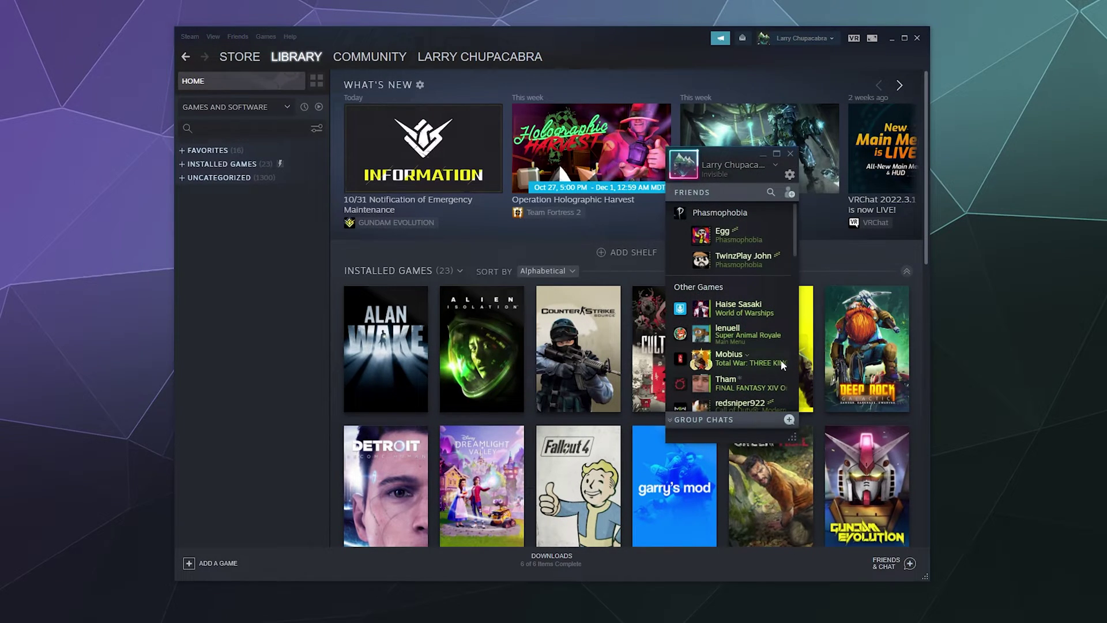
In Friends List settings, toggle 'Append nicknames to friends' names' on, then leave it off
{"action": "left_click", "coordinate": [789, 175]}
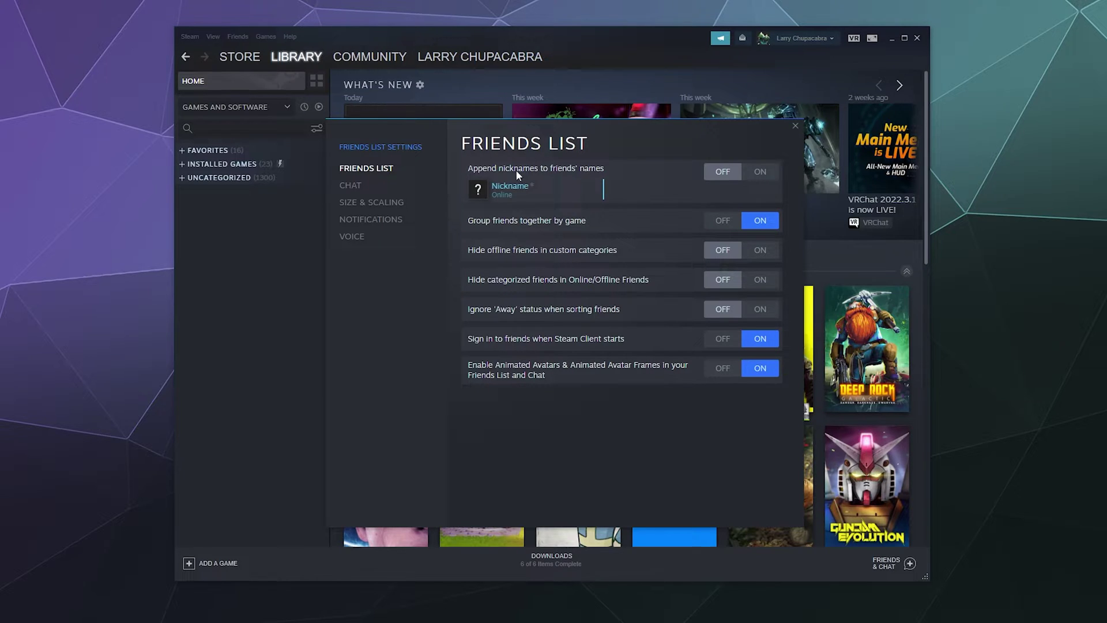
{"action": "left_click", "coordinate": [761, 173]}
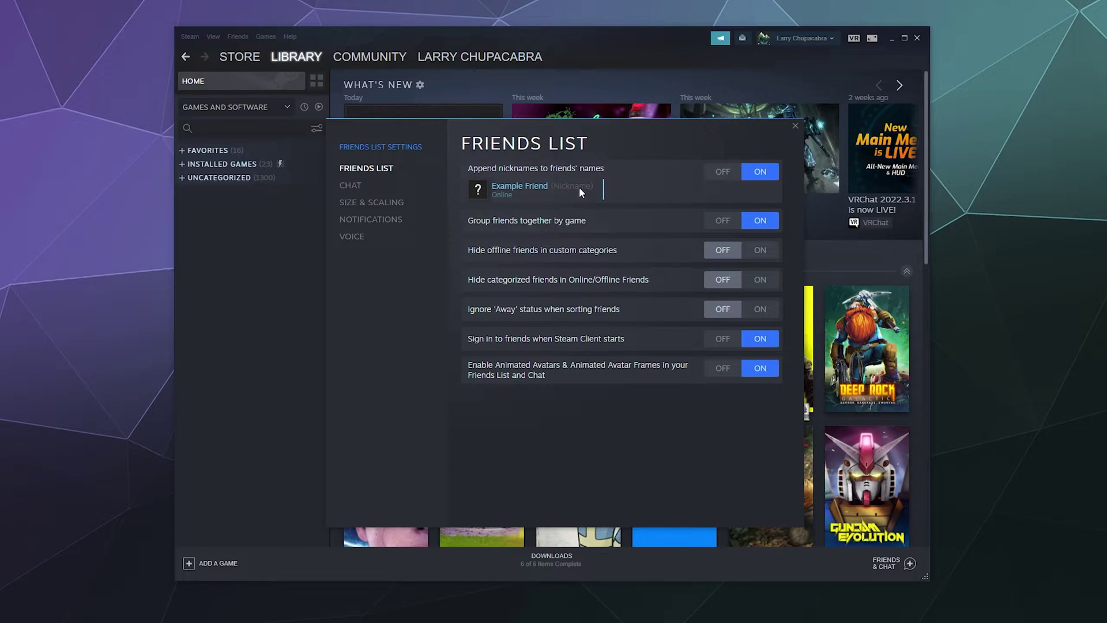
{"action": "left_click", "coordinate": [720, 171]}
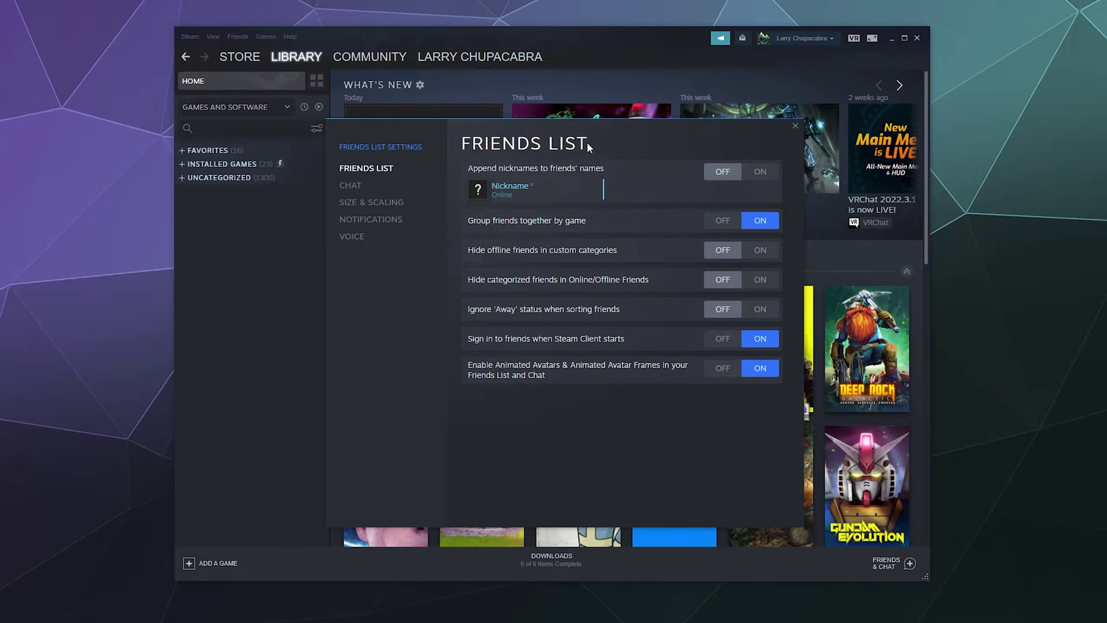
Drag the Friends List settings dialog aside so the friends list shows beside it
{"action": "left_click_drag", "start_coordinate": [587, 129], "coordinate": [397, 127]}
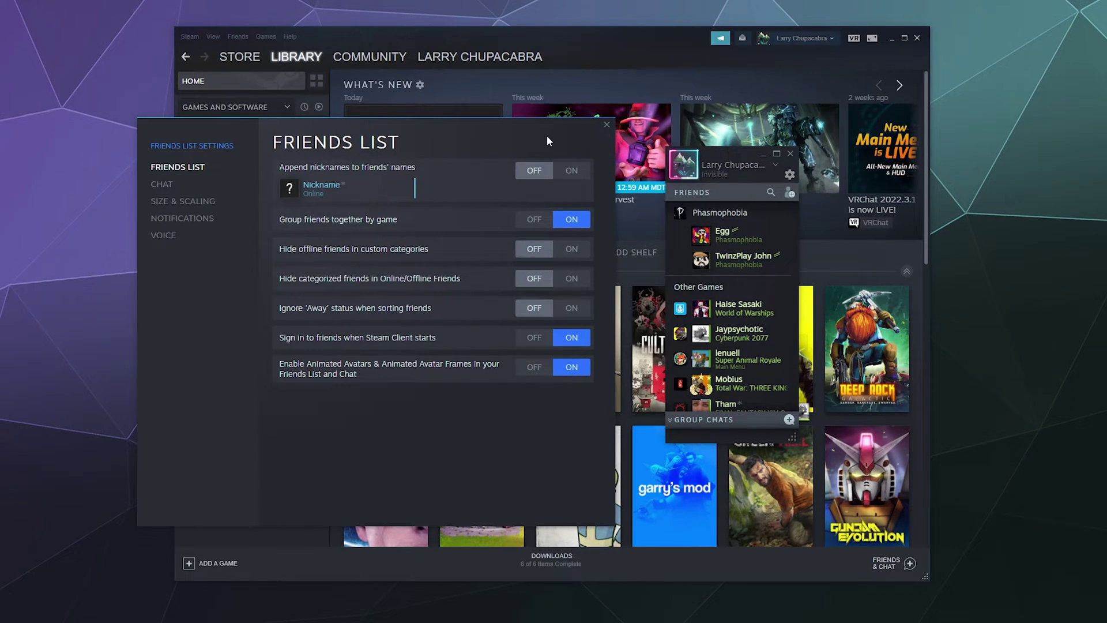
{"action": "left_click_drag", "start_coordinate": [546, 136], "coordinate": [736, 140]}
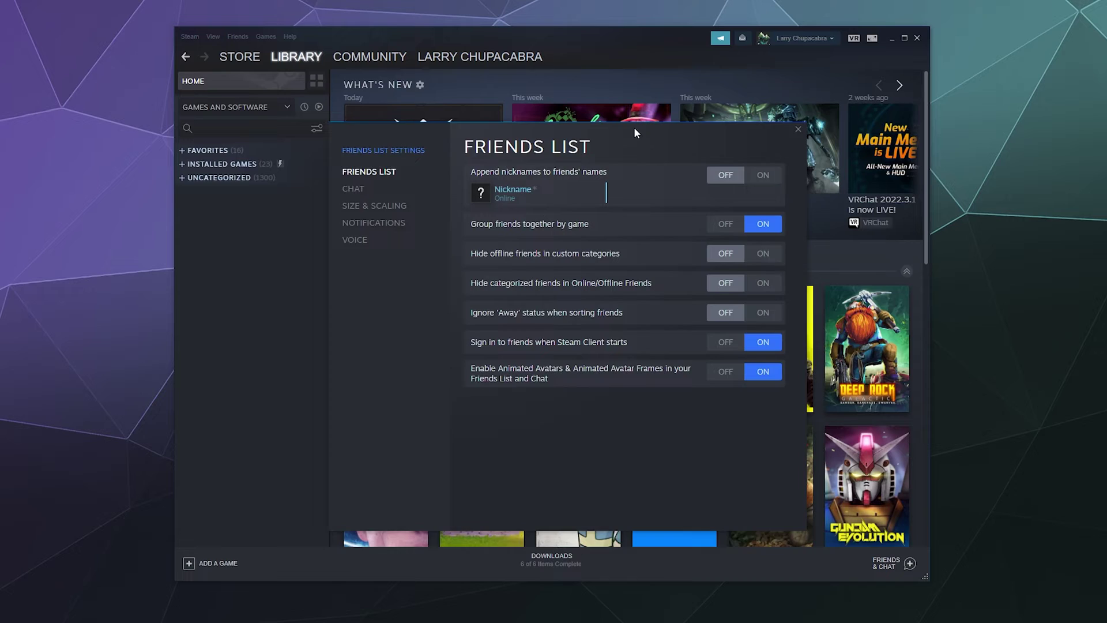
{"action": "left_click_drag", "start_coordinate": [634, 127], "coordinate": [459, 127]}
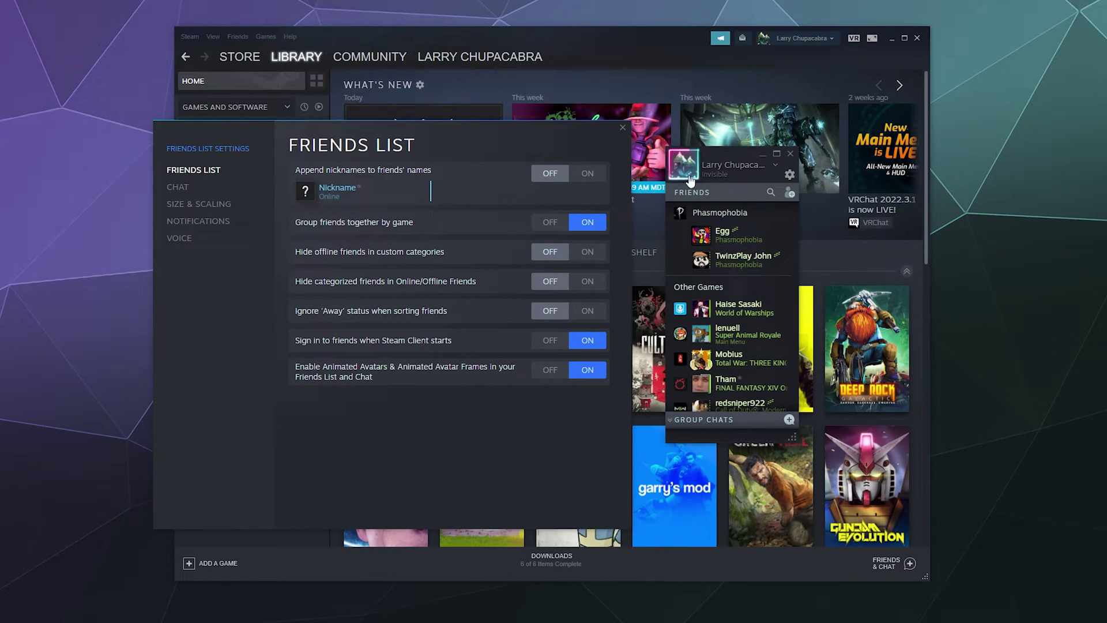
{"action": "mouse_move", "coordinate": [690, 180]}
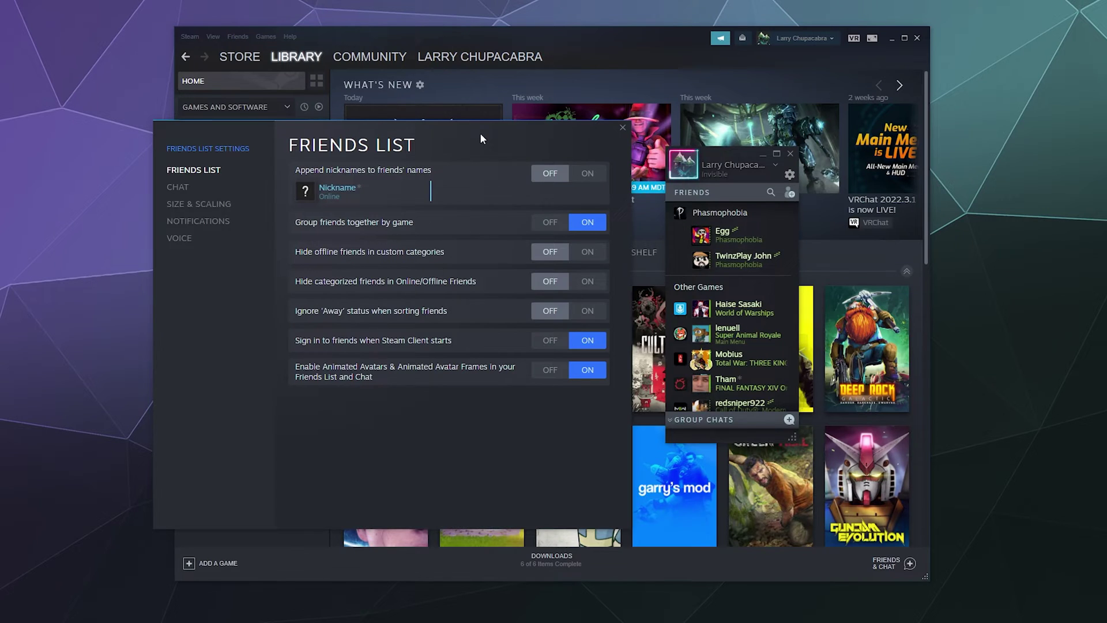
{"action": "left_click_drag", "start_coordinate": [480, 133], "coordinate": [686, 124]}
Show the Chat page of the Friends List settings
{"action": "left_click", "coordinate": [392, 179]}
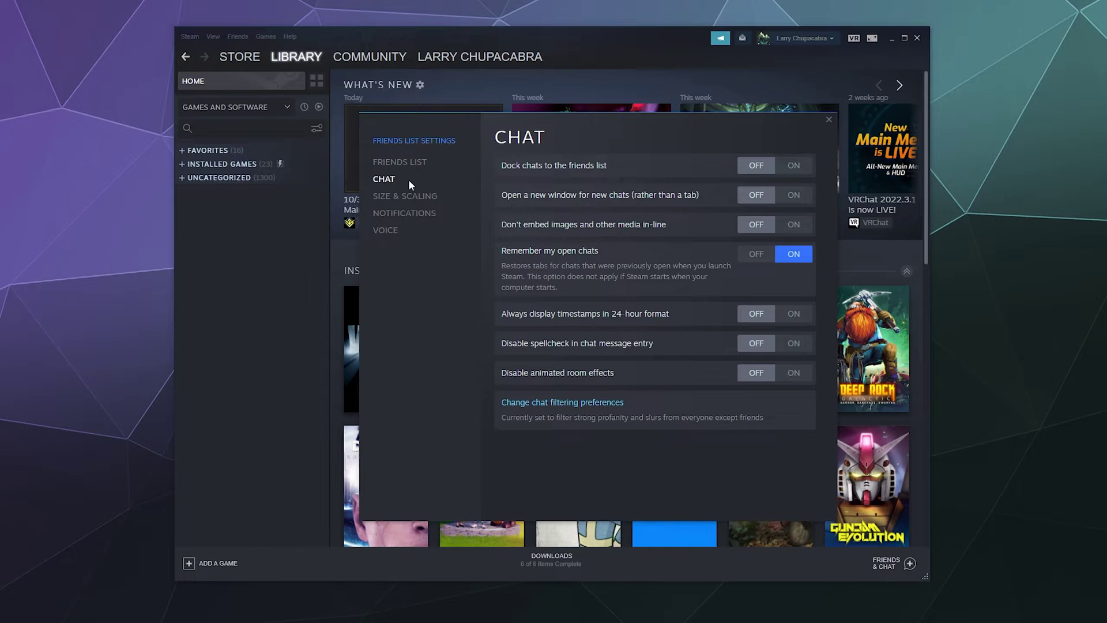
Open the chat filtering preferences on the Community Content Preferences page
{"action": "left_click", "coordinate": [612, 403]}
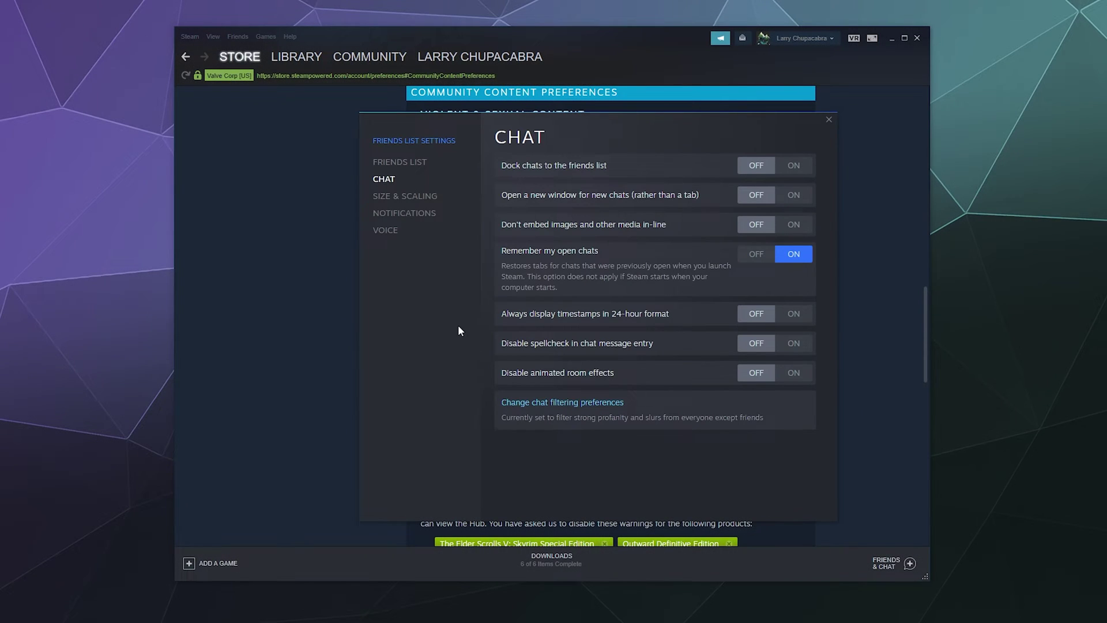
On the Size & Scaling page, try Large chat font size, then keep it at Default
{"action": "left_click", "coordinate": [399, 200]}
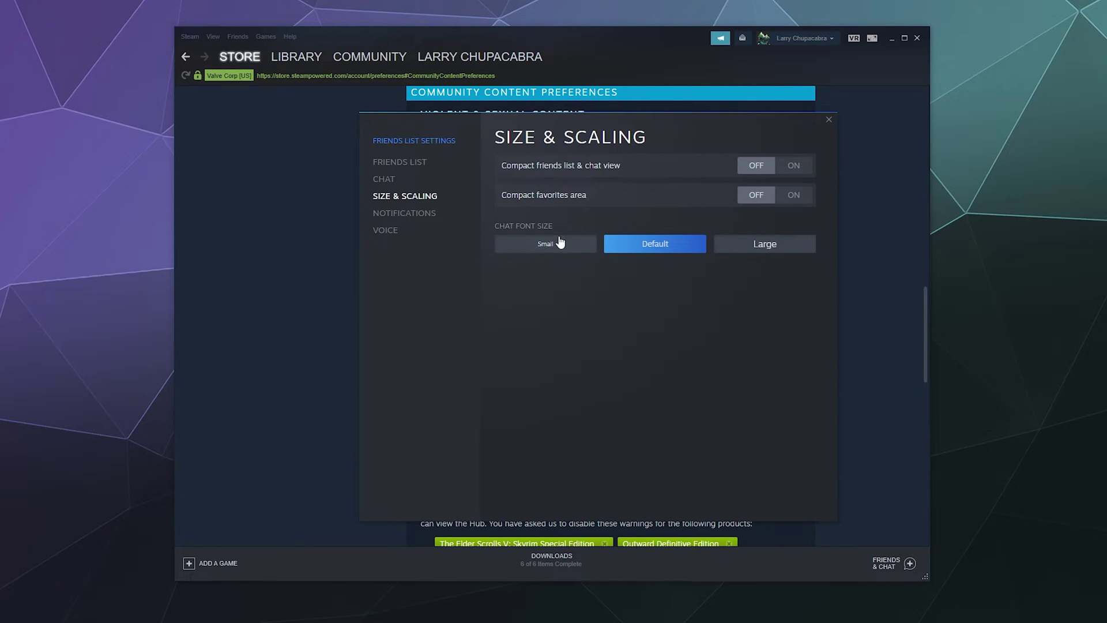
{"action": "left_click", "coordinate": [739, 249]}
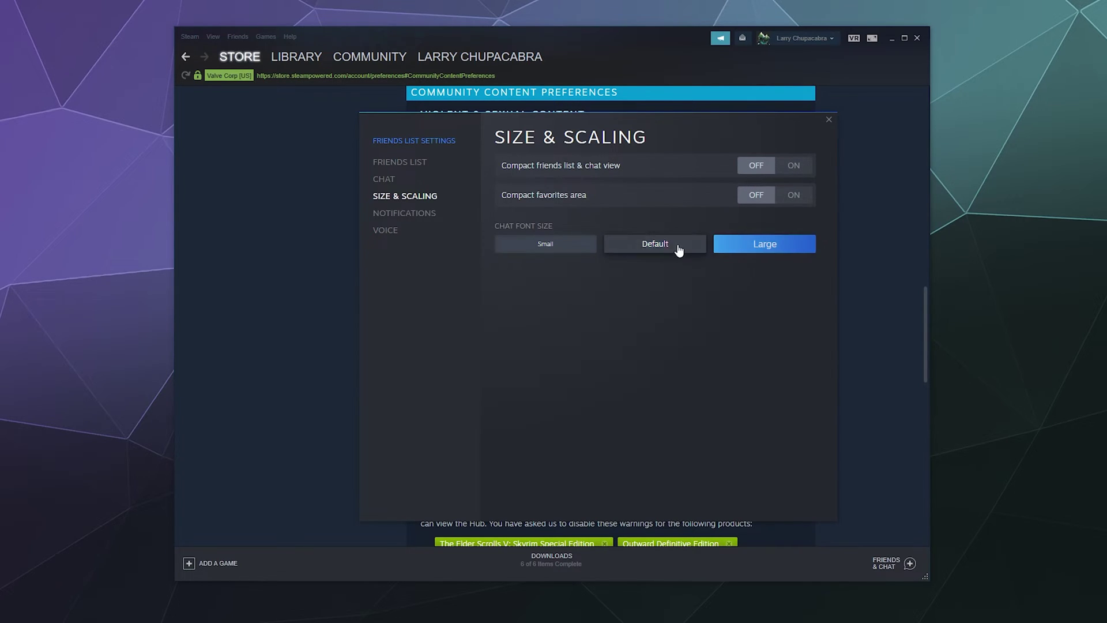
{"action": "left_click", "coordinate": [679, 249]}
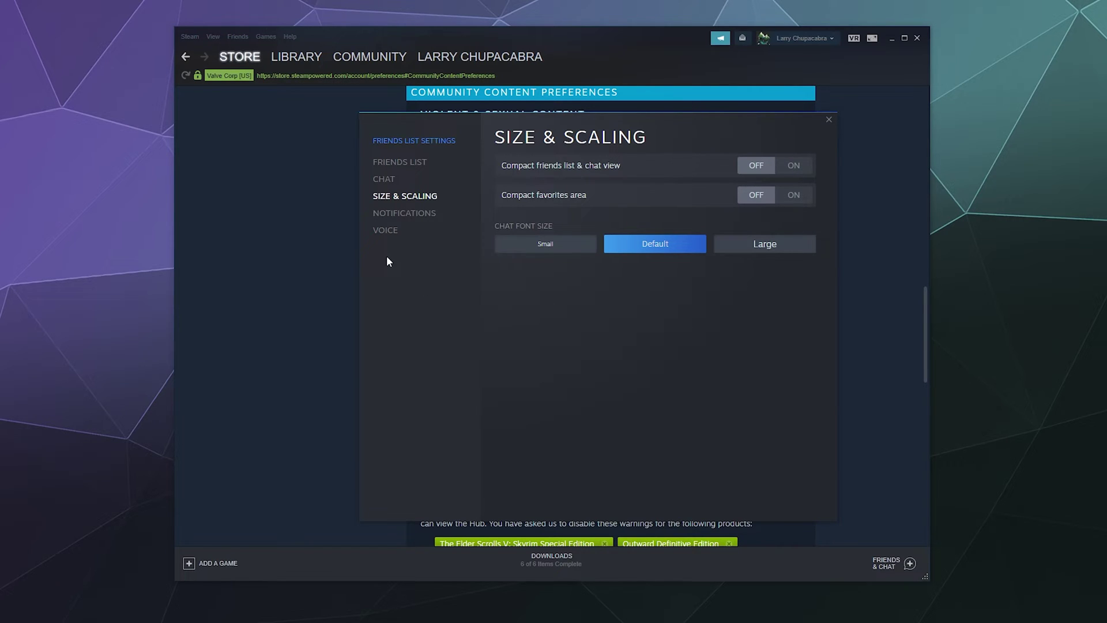
Show the Notifications page of the Friends List settings
{"action": "left_click", "coordinate": [401, 214]}
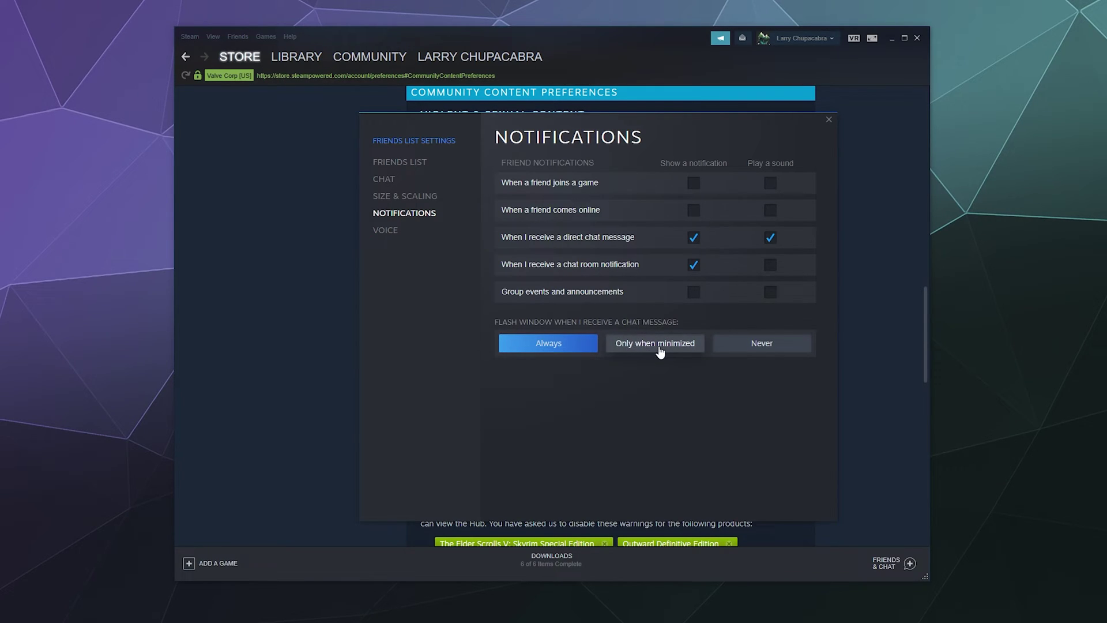
Open the Voice settings and run a quick microphone test
{"action": "left_click", "coordinate": [443, 231]}
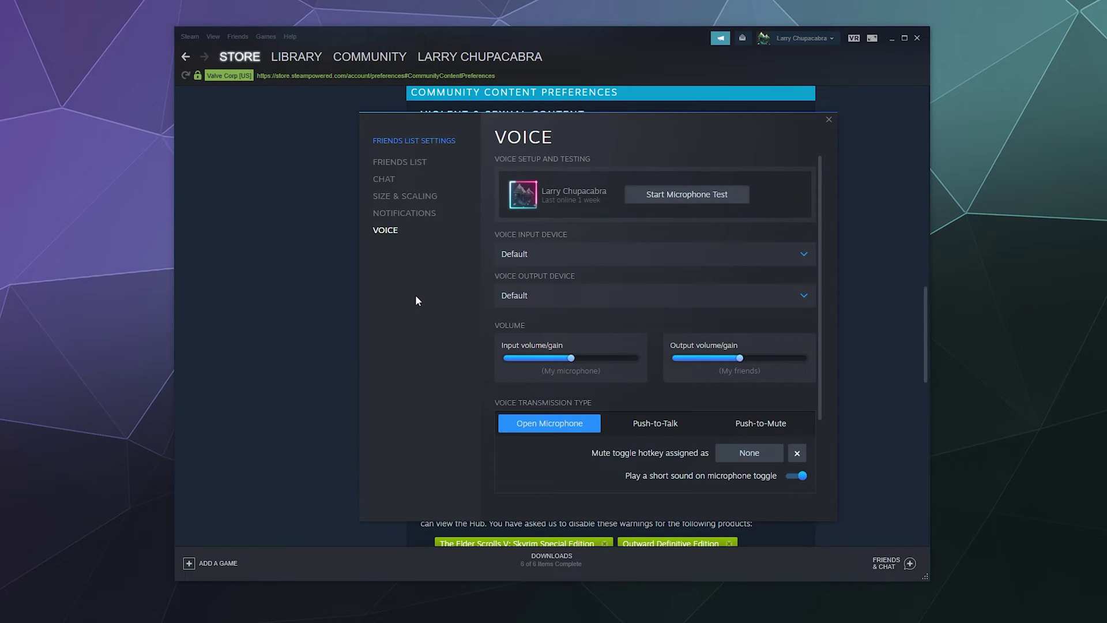
{"action": "left_click", "coordinate": [636, 198]}
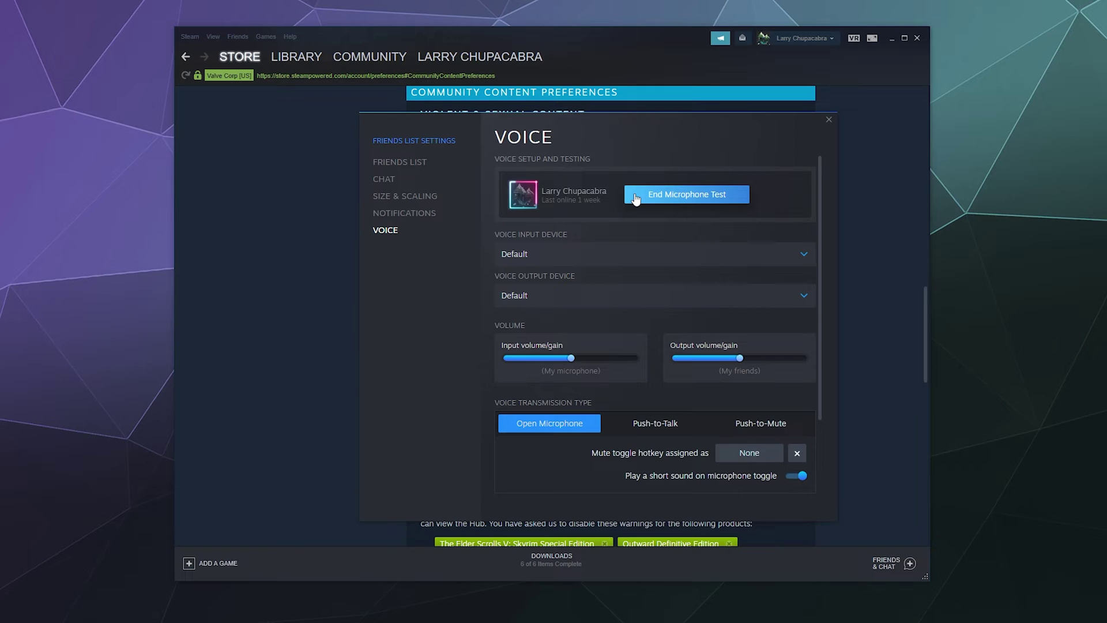
{"action": "left_click", "coordinate": [636, 197]}
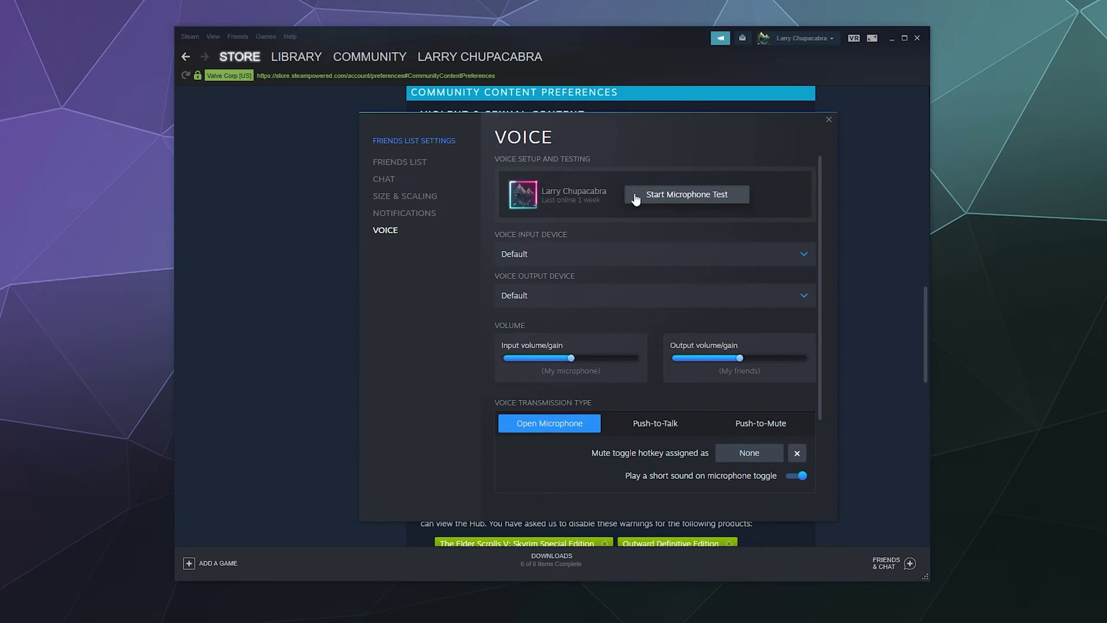
Set voice input to BLUE Yeti PRO and output to the Logitech G533 headset speakers
{"action": "left_click", "coordinate": [541, 261]}
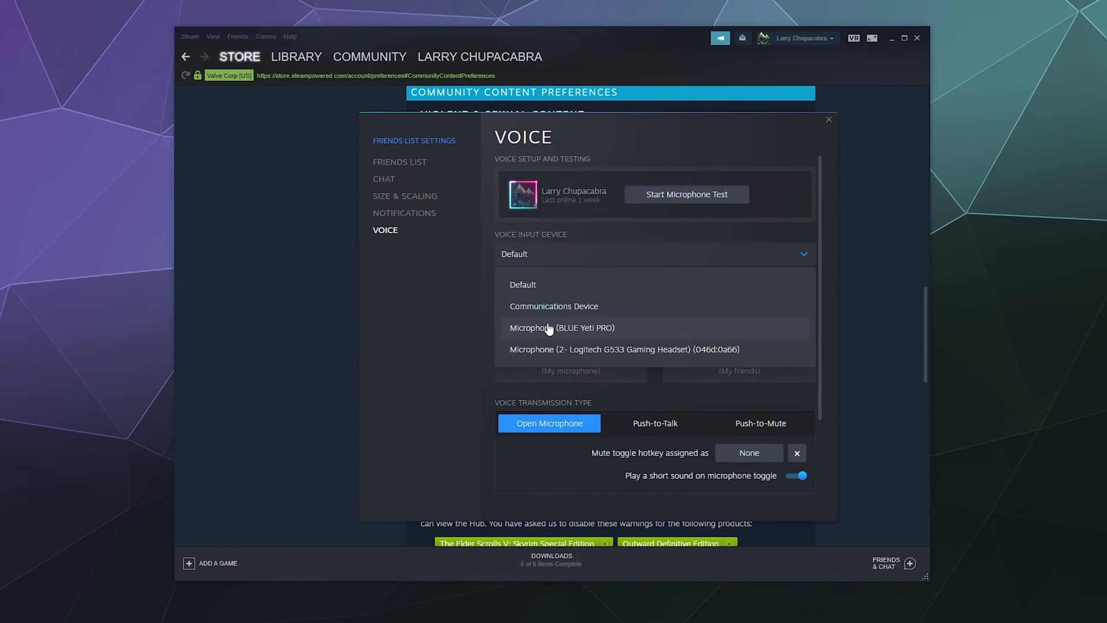
{"action": "left_click", "coordinate": [563, 334]}
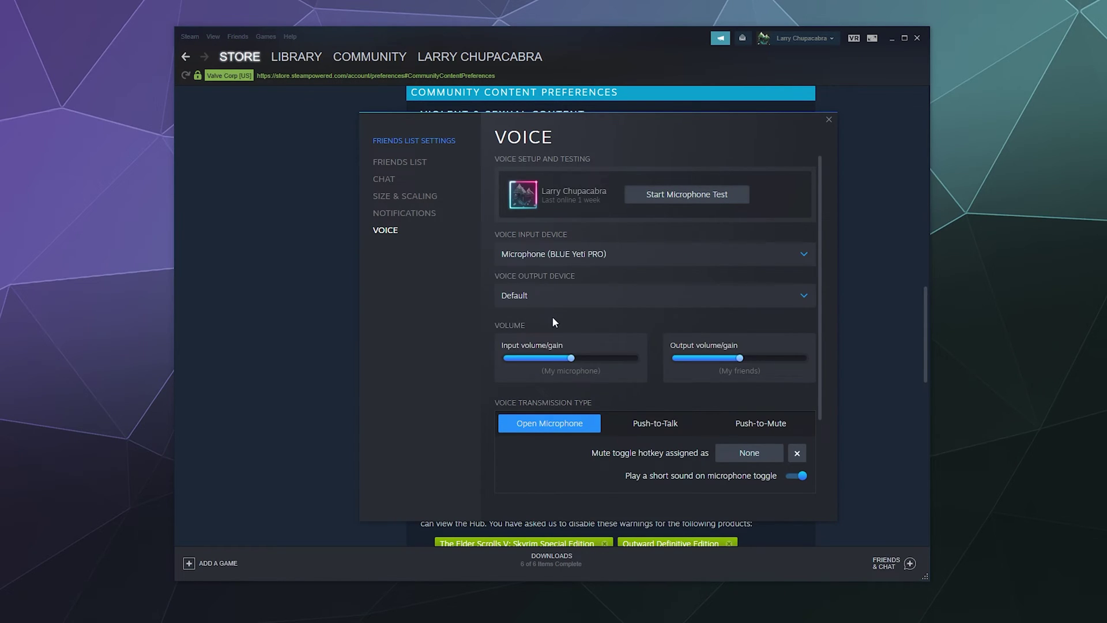
{"action": "left_click", "coordinate": [540, 295]}
{"action": "left_click", "coordinate": [545, 390]}
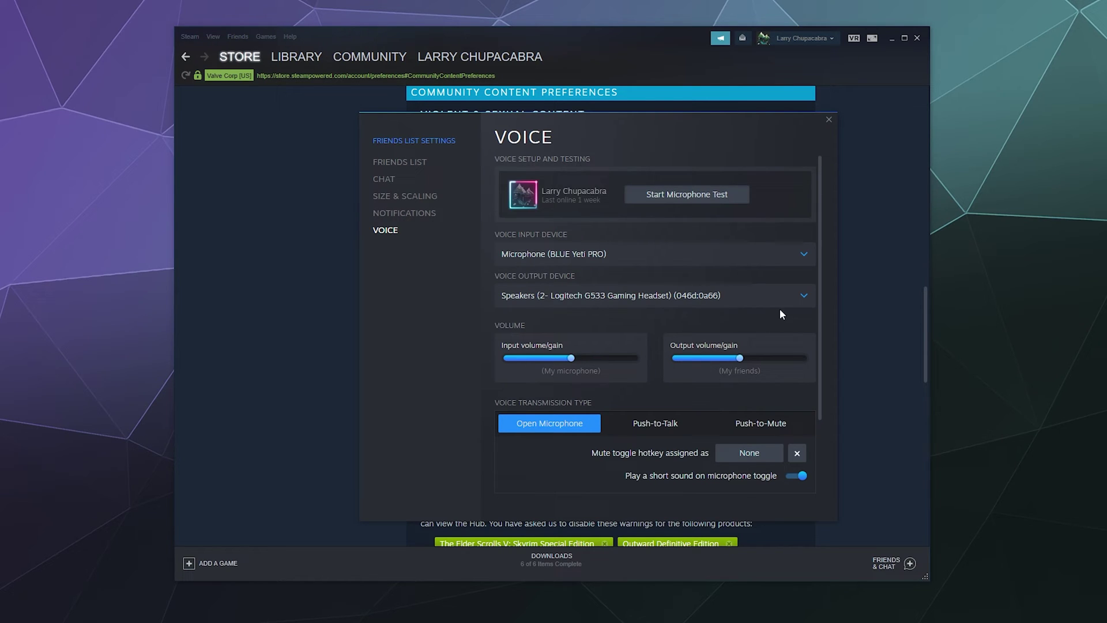
Switch voice to Push-to-Talk with the backtick (`) hotkey and show advanced microphone settings
{"action": "scroll", "coordinate": [816, 329], "scroll_direction": "down", "scroll_amount": 3}
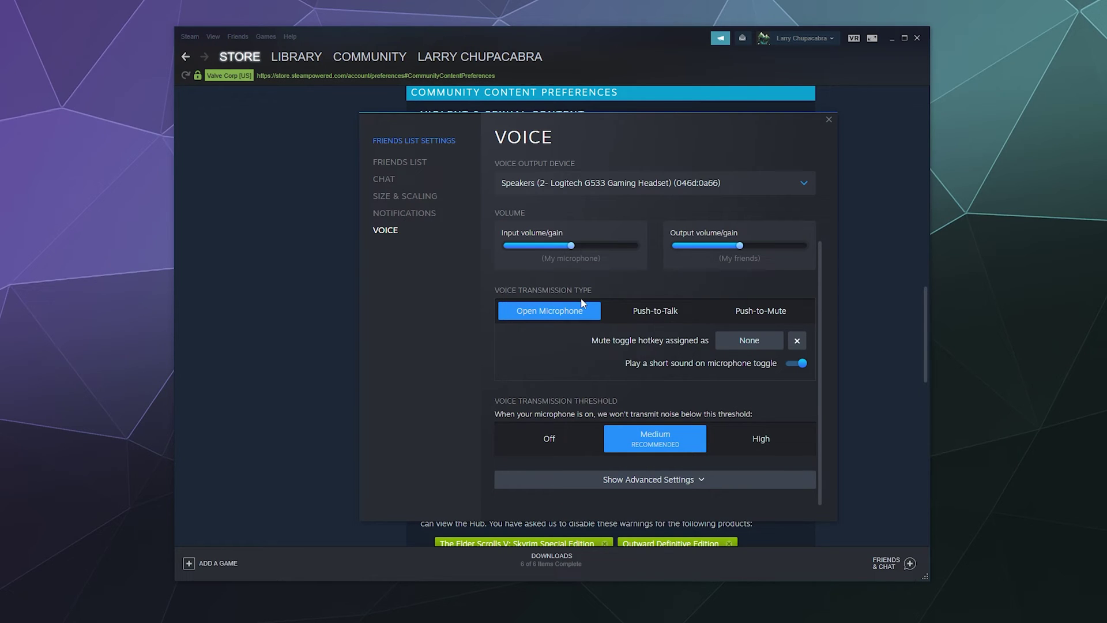
{"action": "left_click", "coordinate": [676, 317]}
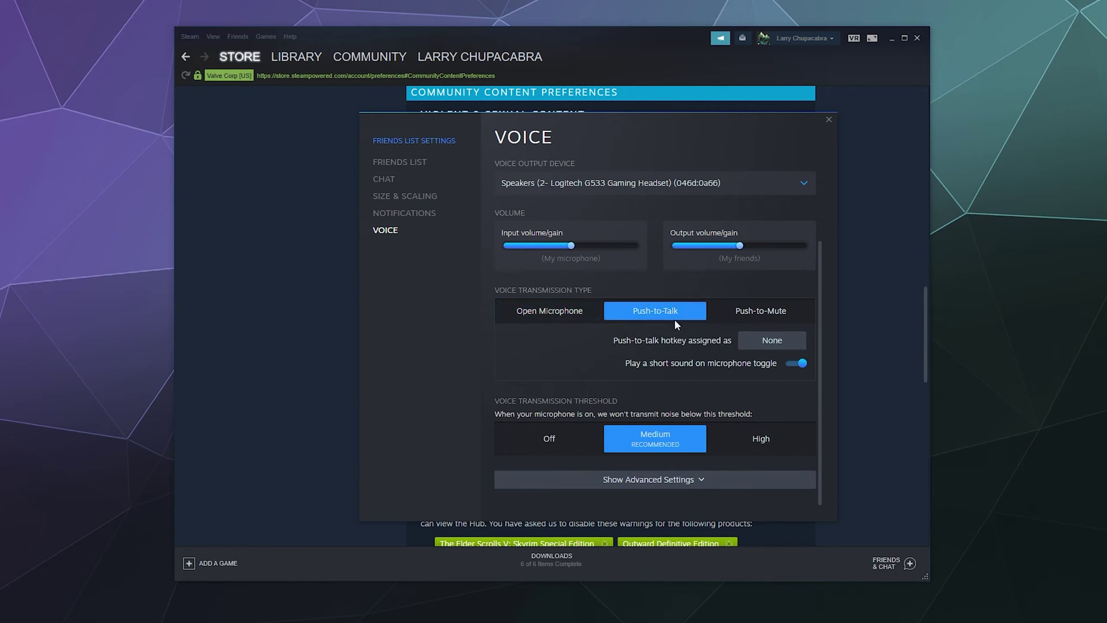
{"action": "left_click", "coordinate": [767, 341]}
{"action": "key", "text": "grave"}
{"action": "left_click", "coordinate": [600, 482]}
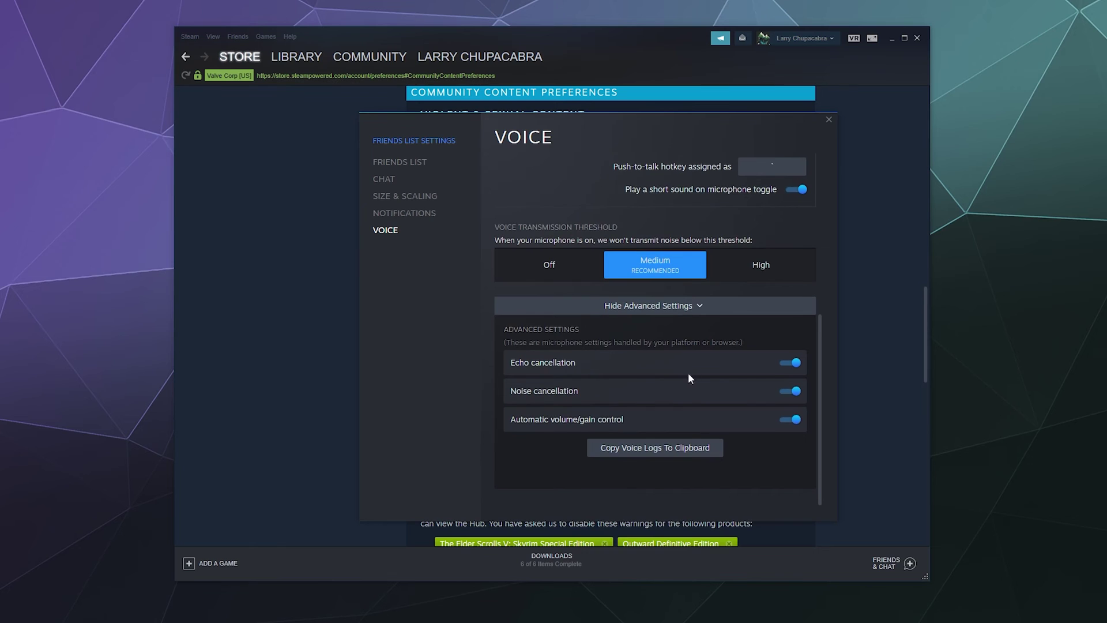
Close the Friends List settings, click Friends & Chat, and return to the Library home
{"action": "left_click", "coordinate": [829, 120]}
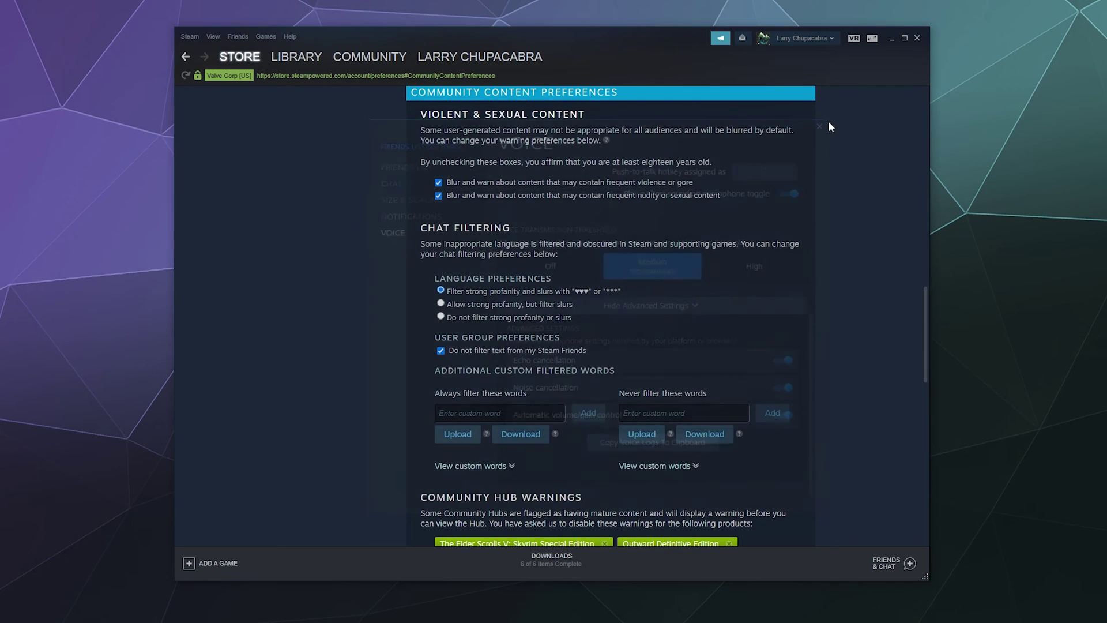
{"action": "left_click", "coordinate": [888, 563]}
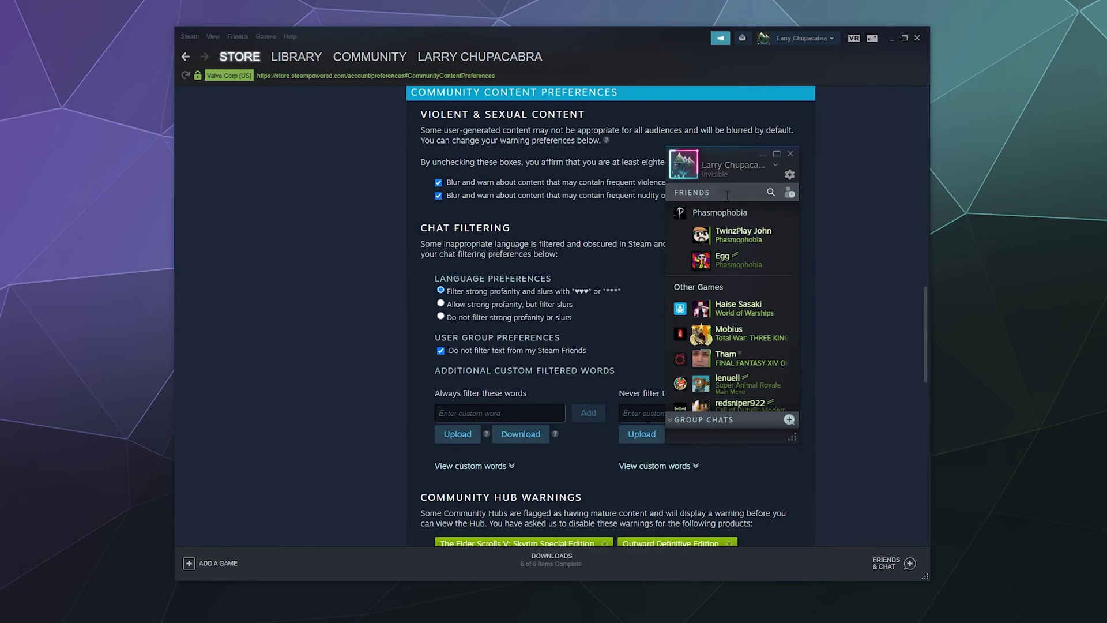
{"action": "left_click", "coordinate": [296, 56]}
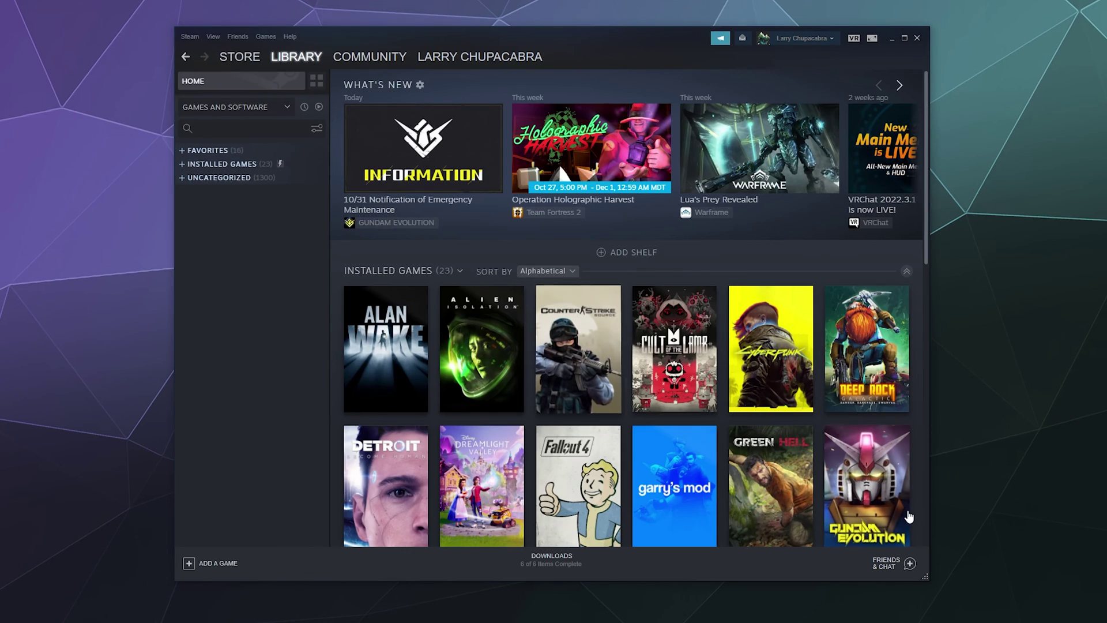